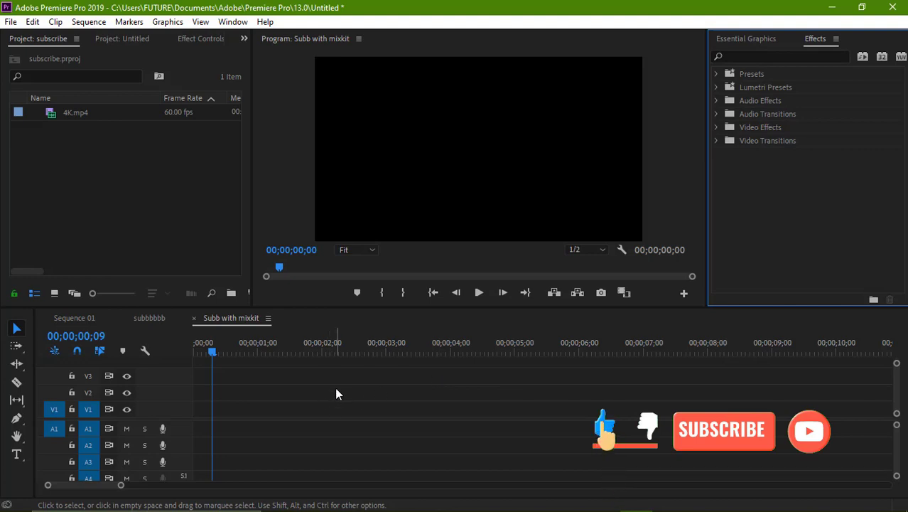
Step: Place the green-screen 4K.mp4 clip on V1, keeping the existing sequence settings
mouse_move(78, 112)
left_mouse_down()
mouse_move(266, 422)
mouse_move(428, 423)
left_mouse_up()
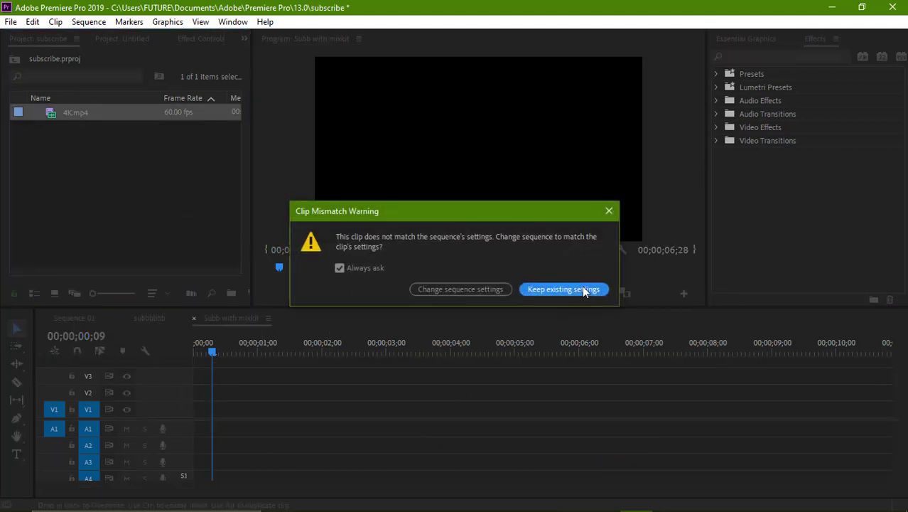
left_click(558, 289)
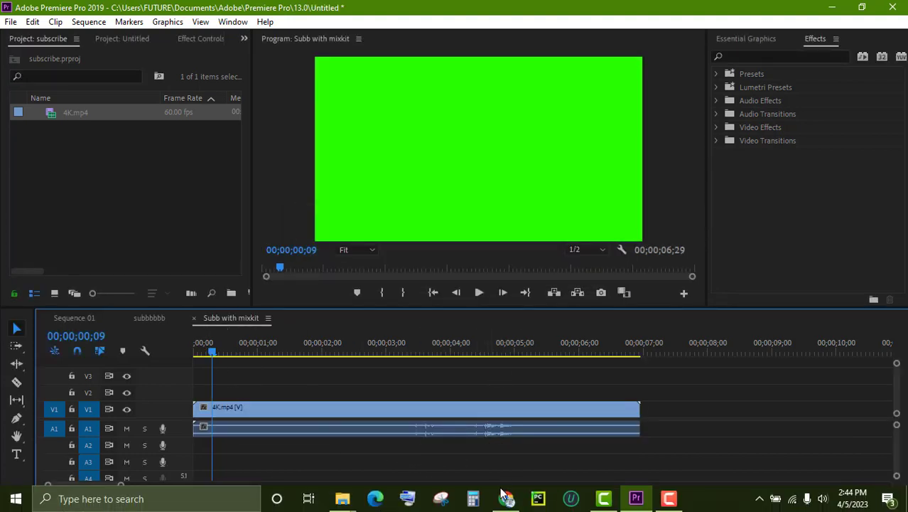
mouse_move(506, 498)
left_click(512, 452)
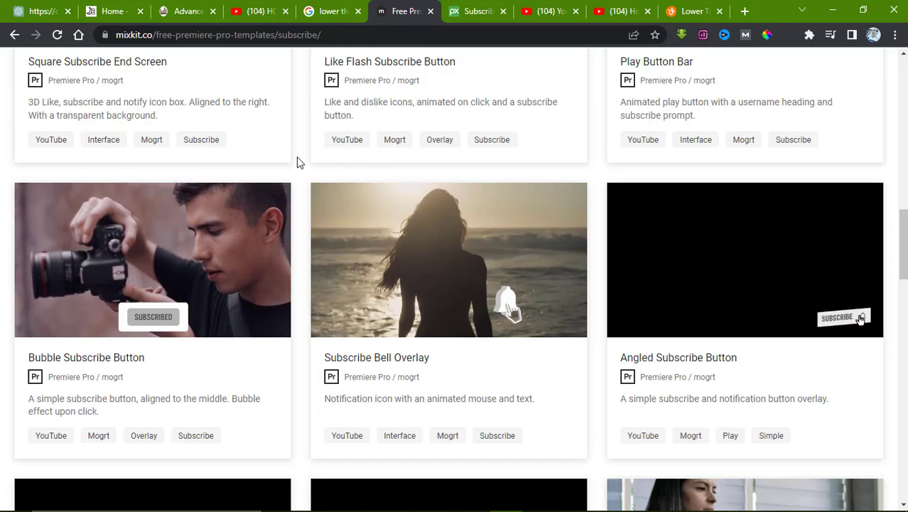
scroll(255, 235, "up", 3)
scroll(259, 234, "up", 3)
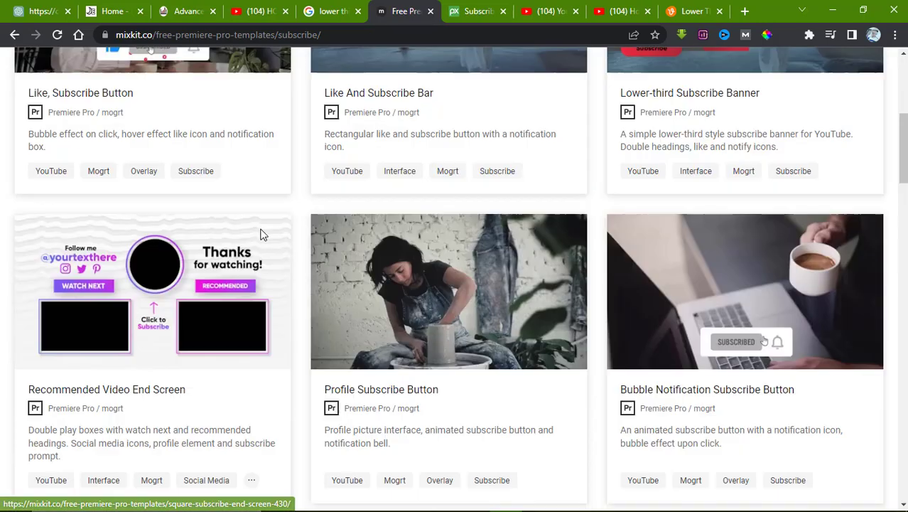
scroll(261, 233, "up", 4)
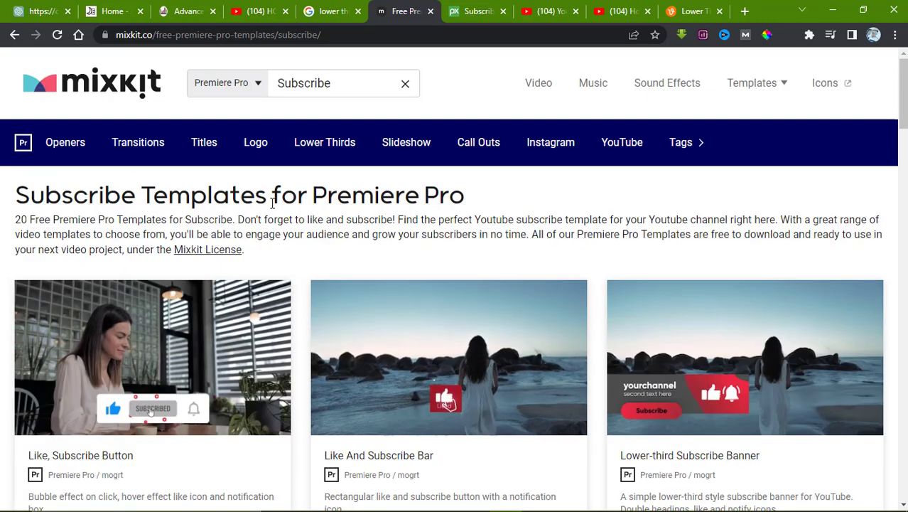
scroll(312, 227, "down", 5)
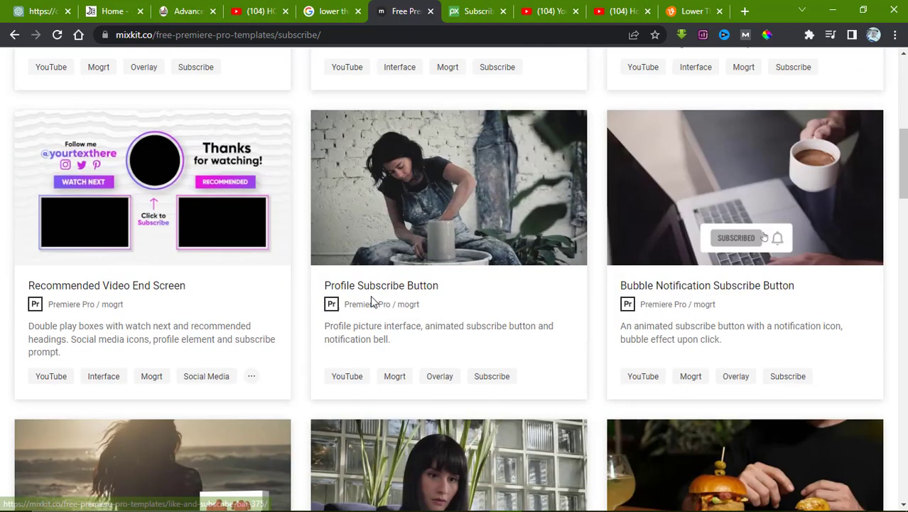
scroll(314, 299, "down", 5)
scroll(371, 305, "down", 5)
scroll(371, 306, "down", 5)
scroll(371, 309, "down", 5)
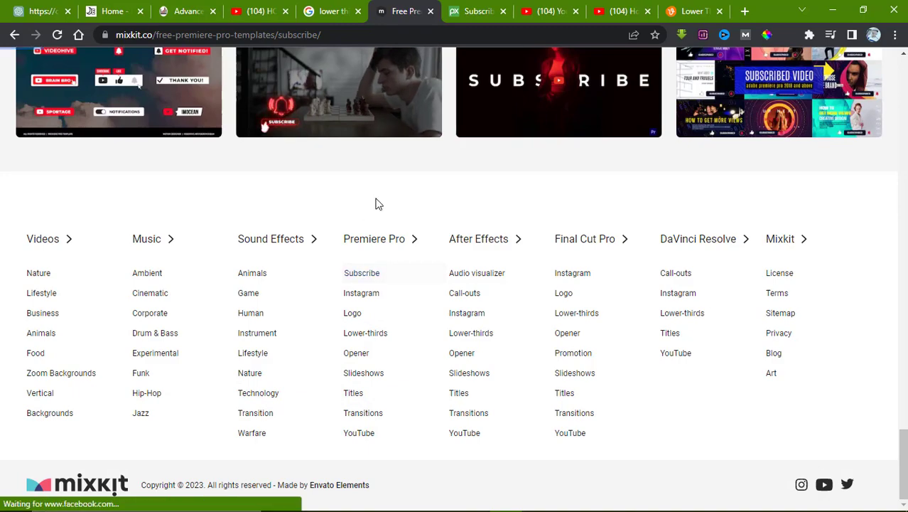
scroll(325, 298, "down", 6)
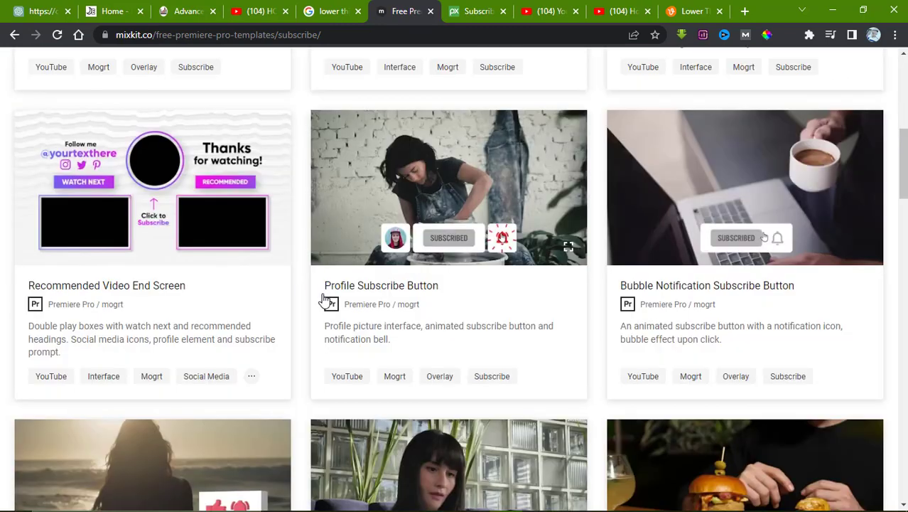
scroll(323, 304, "down", 4)
scroll(328, 307, "down", 2)
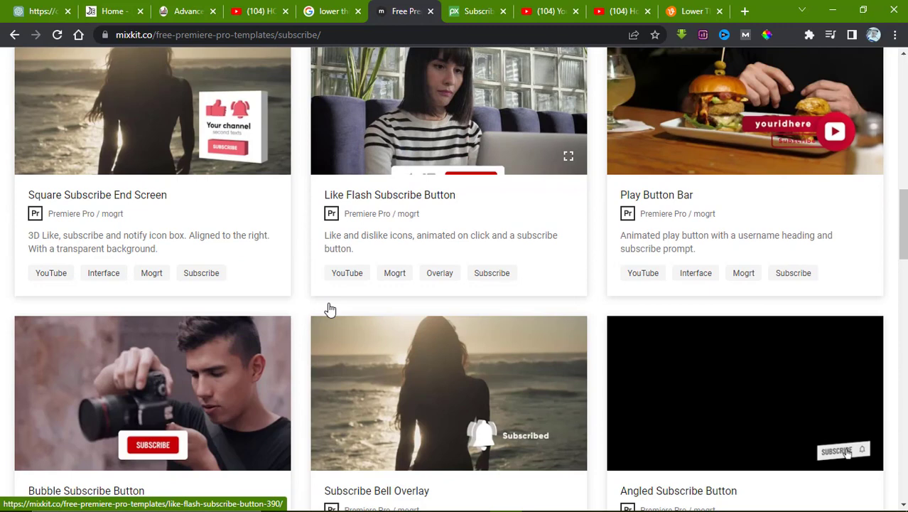
scroll(323, 308, "up", 1)
scroll(319, 306, "down", 2)
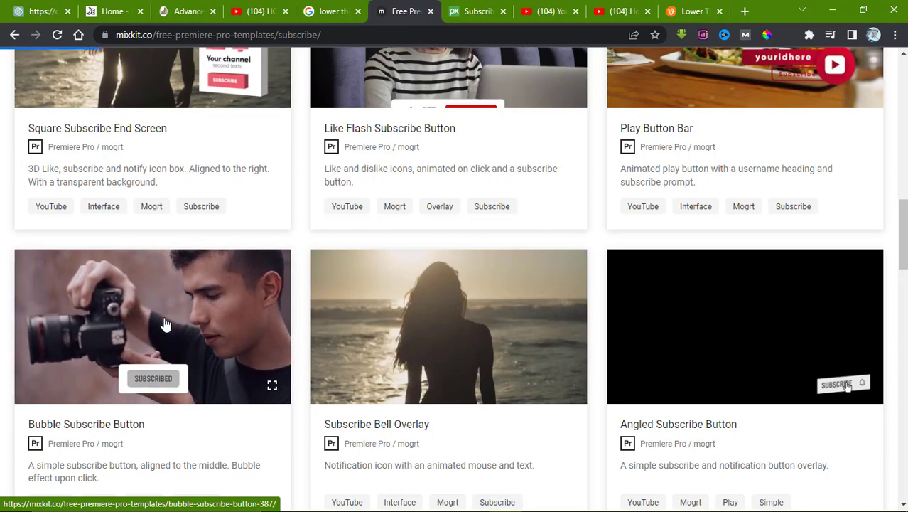
Step: Download the Mixkit Bubble Subscribe Button template zip and dismiss the Envato popup
left_click(165, 324)
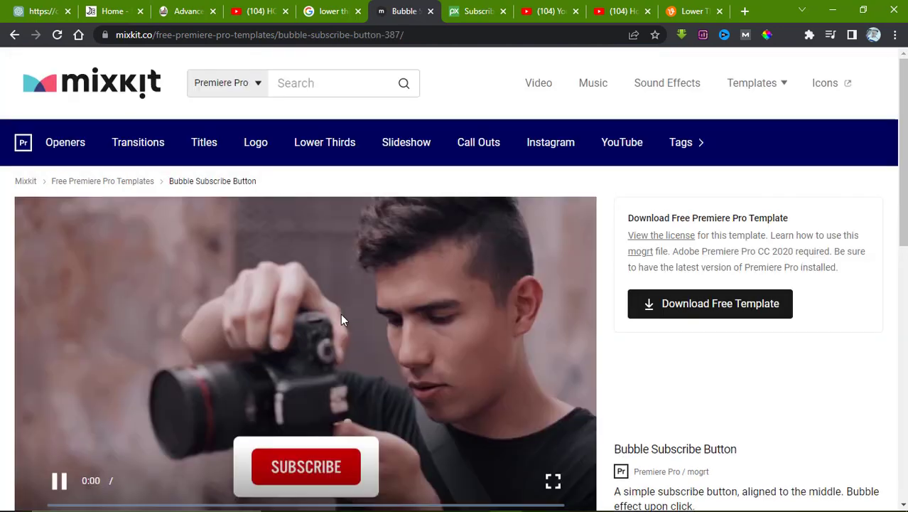
scroll(344, 309, "down", 2)
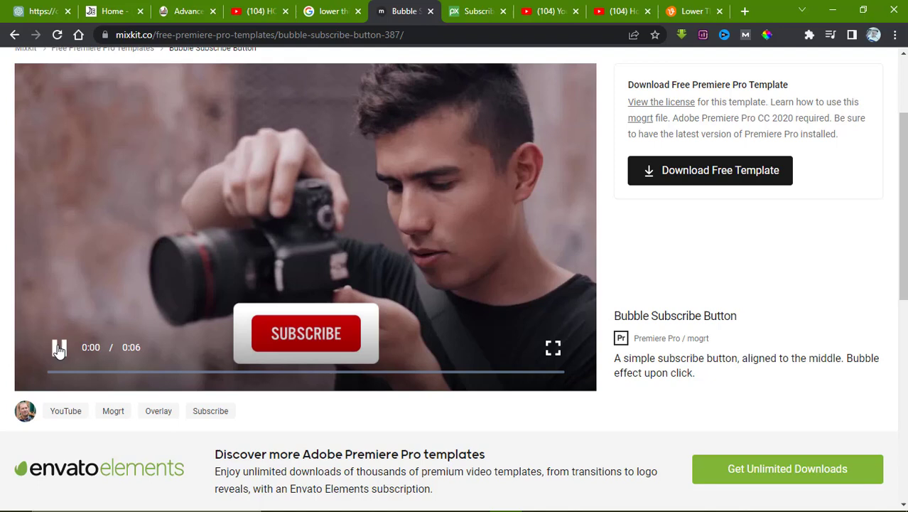
left_click(695, 175)
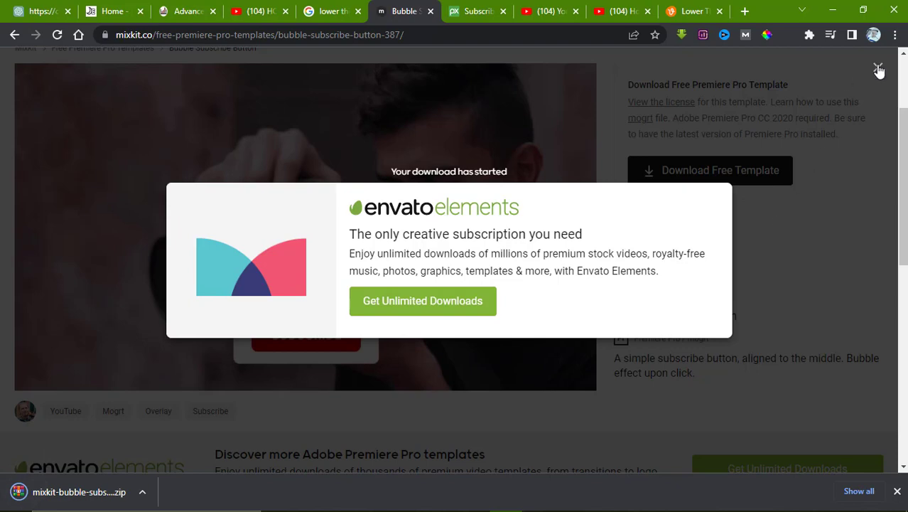
left_click(879, 69)
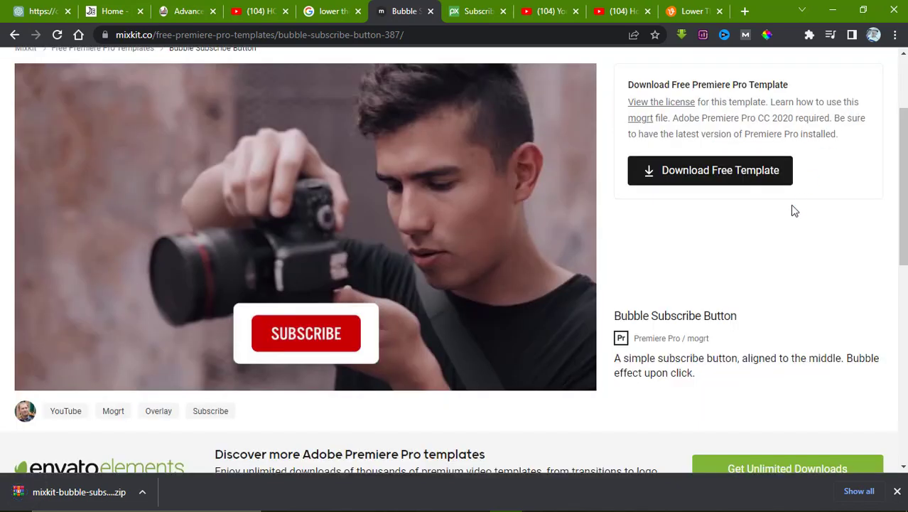
left_click(142, 492)
Step: Extract the downloaded zip into its suggested folder
left_click(184, 447)
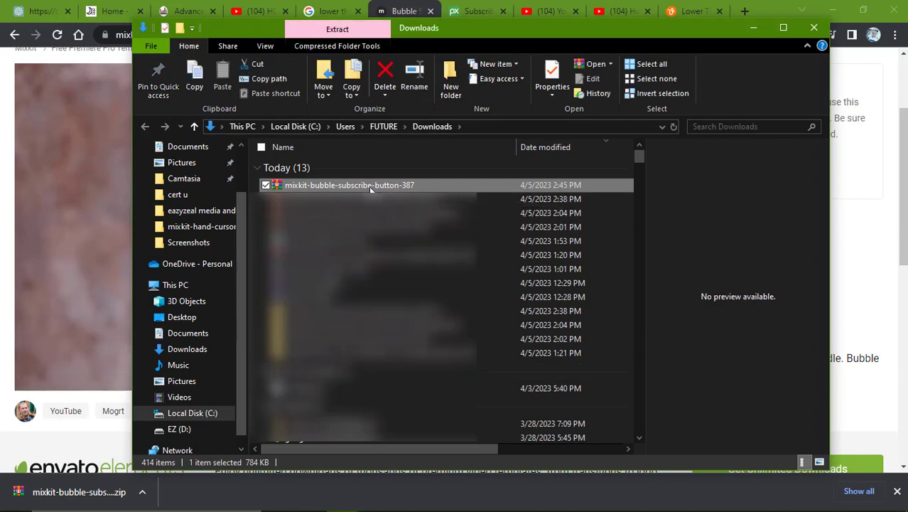
right_click(369, 186)
left_click(188, 241)
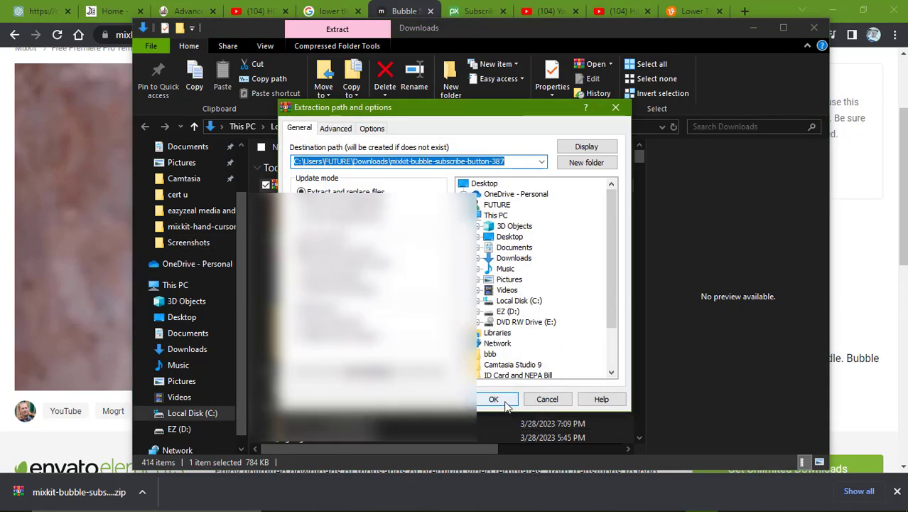
left_click(496, 396)
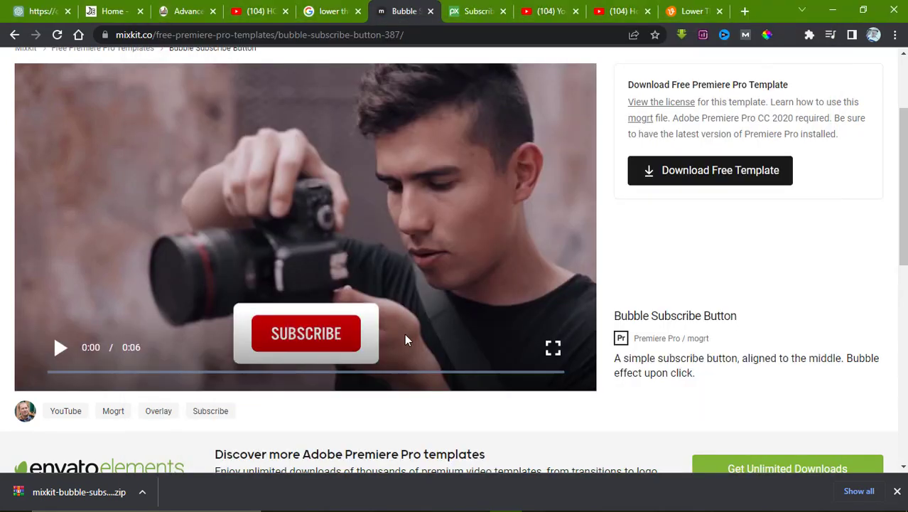
Step: Open the extracted mixkit-bubble-subscribe-button-387 folder in Downloads
left_click(145, 492)
left_click(190, 448)
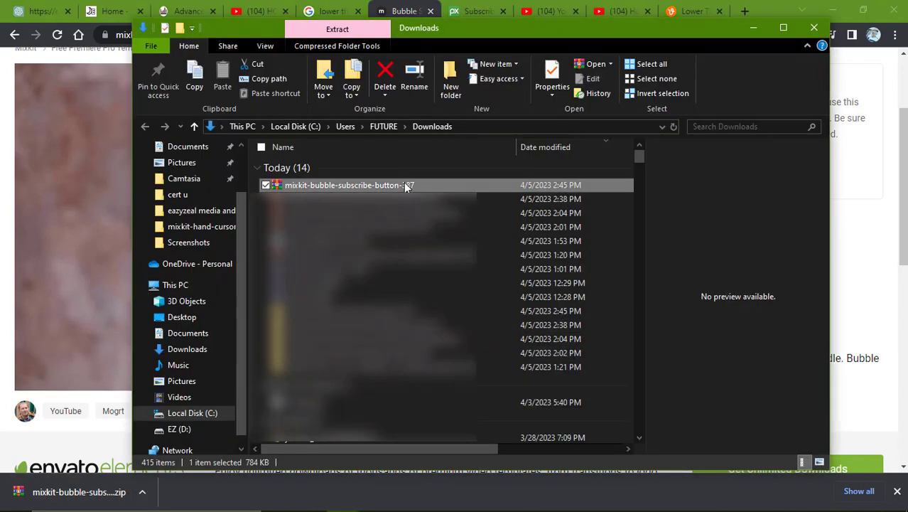
left_click(369, 311)
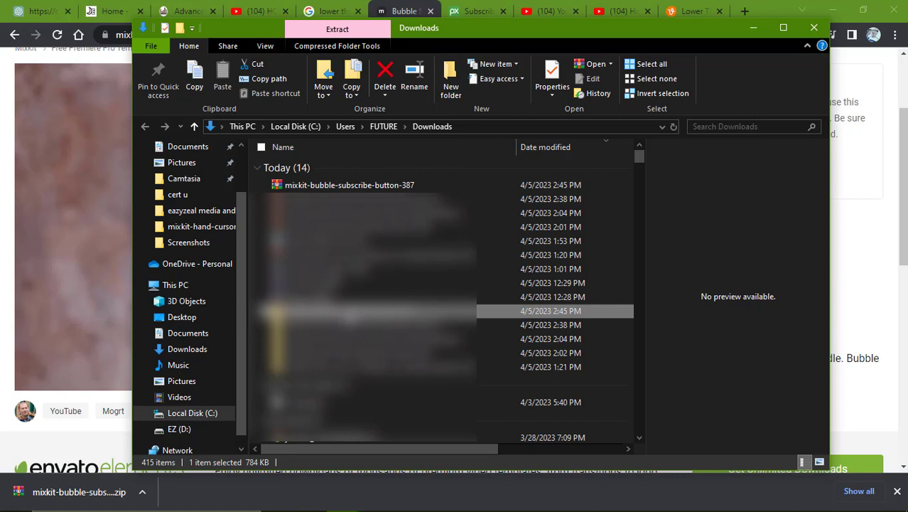
double_click(370, 310)
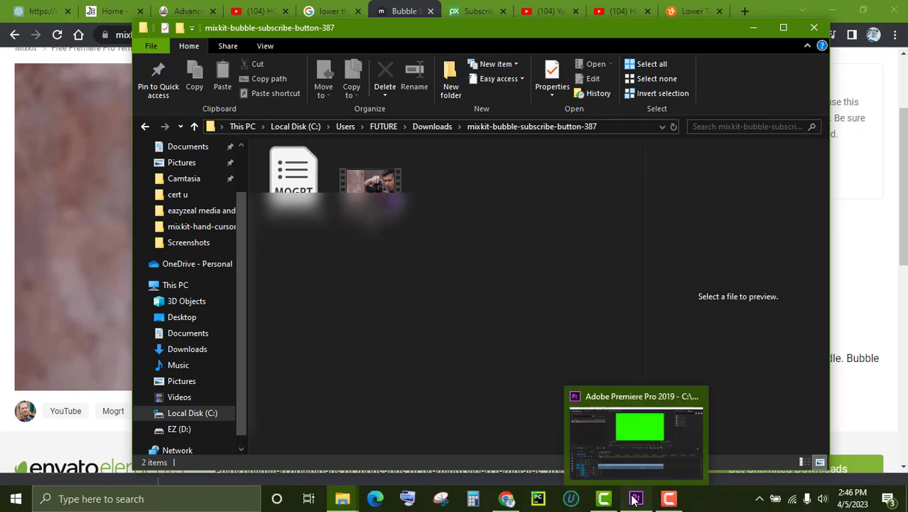
Step: Return to Premiere and show the Essential Graphics templates panel
left_click(636, 498)
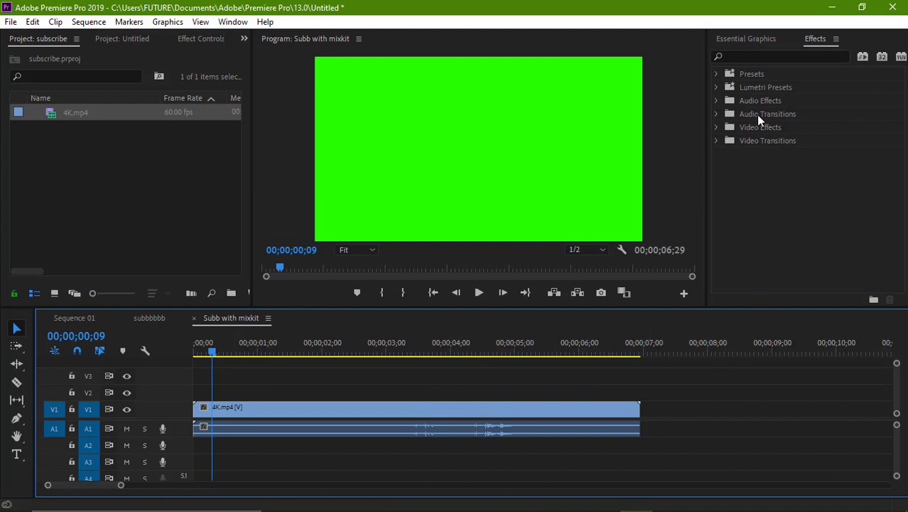
left_click(746, 38)
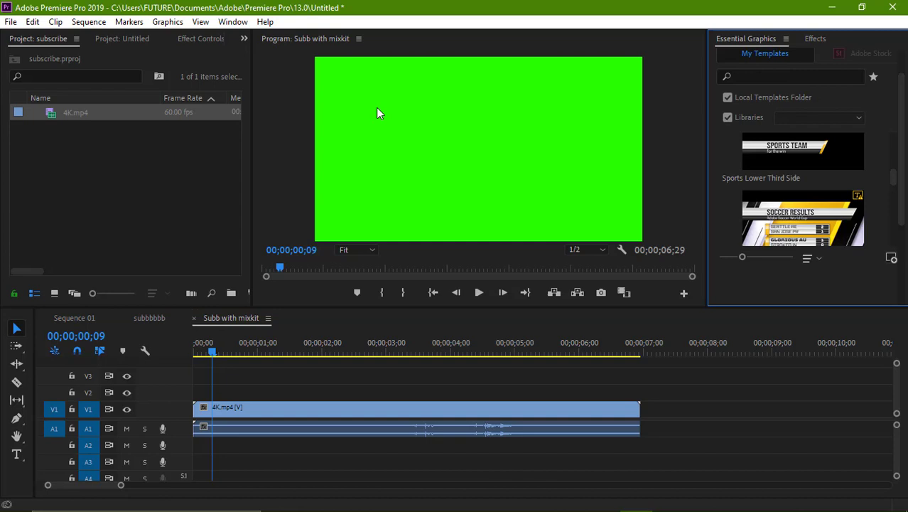
left_click(170, 22)
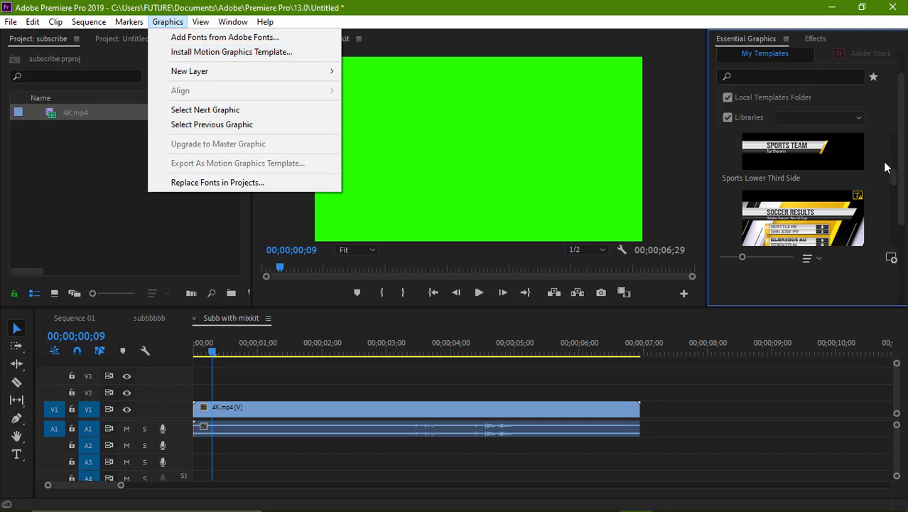
left_click(885, 228)
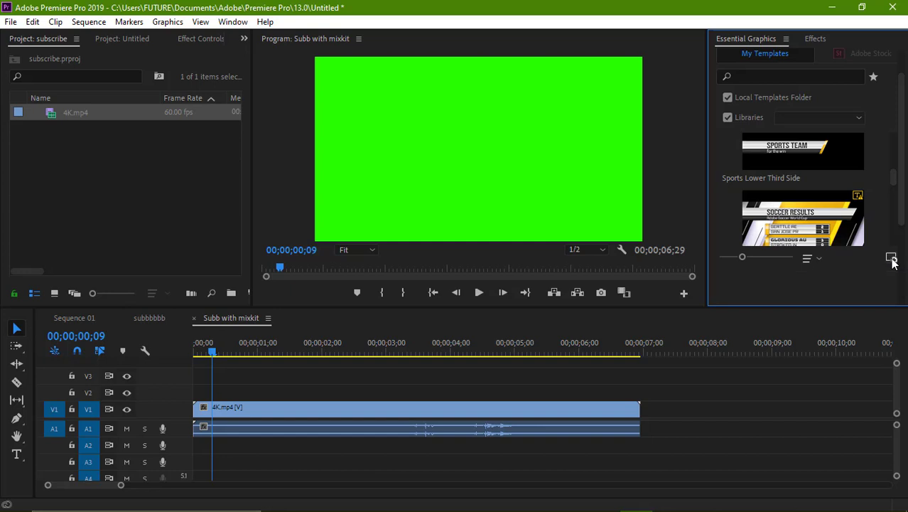
Step: Install mixkit-387.mogrt from the mixkit-bubble-subscribe-button-387 folder as a Motion Graphics template
left_click(892, 261)
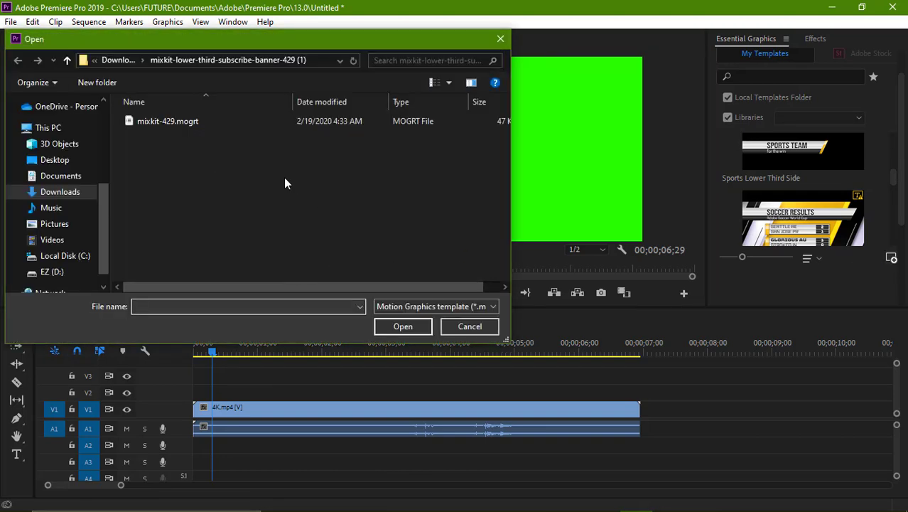
left_click(65, 192)
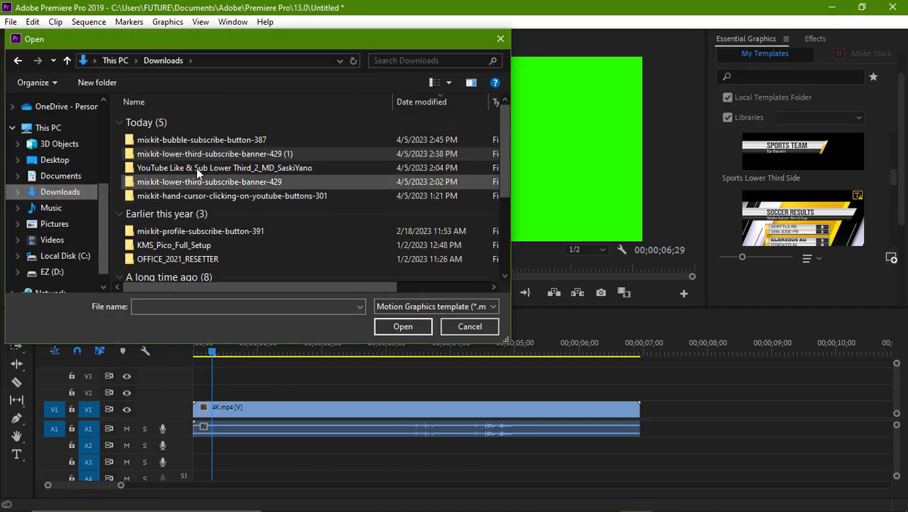
double_click(207, 140)
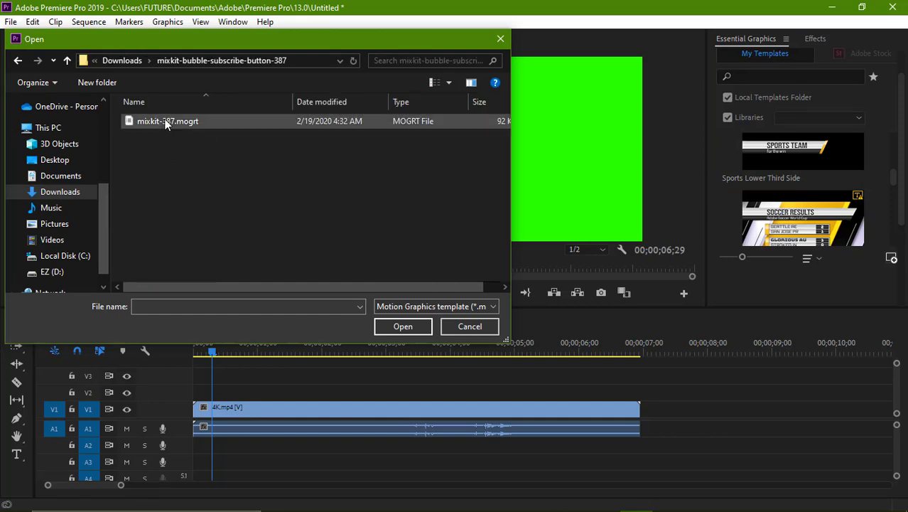
left_click(166, 123)
left_click(403, 326)
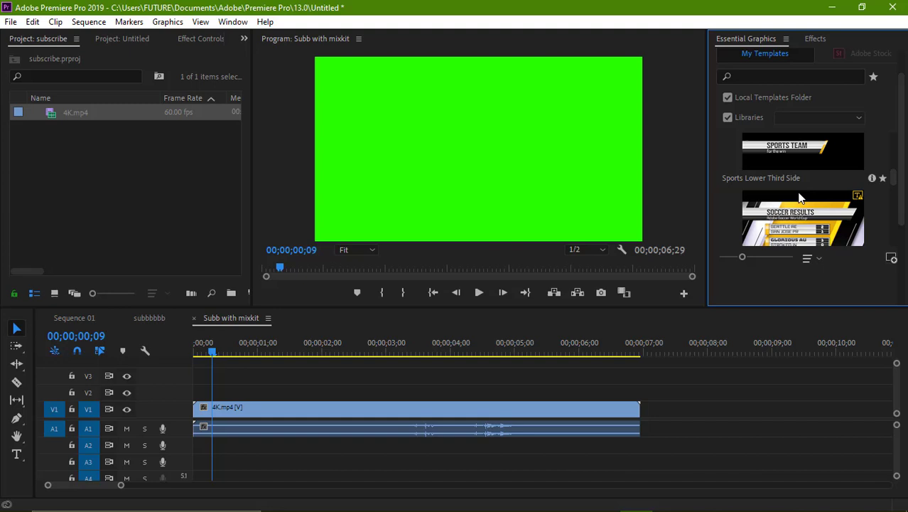
Step: Place Subscribe 01 on V2 above 4K.mp4 and preview it by scrubbing and playing
left_click_drag(895, 183, 892, 133)
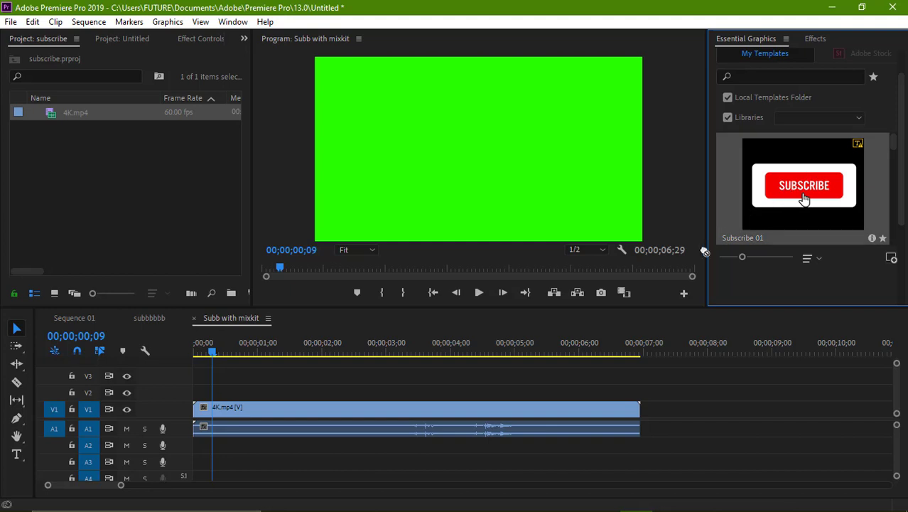
left_click_drag(704, 250, 431, 392)
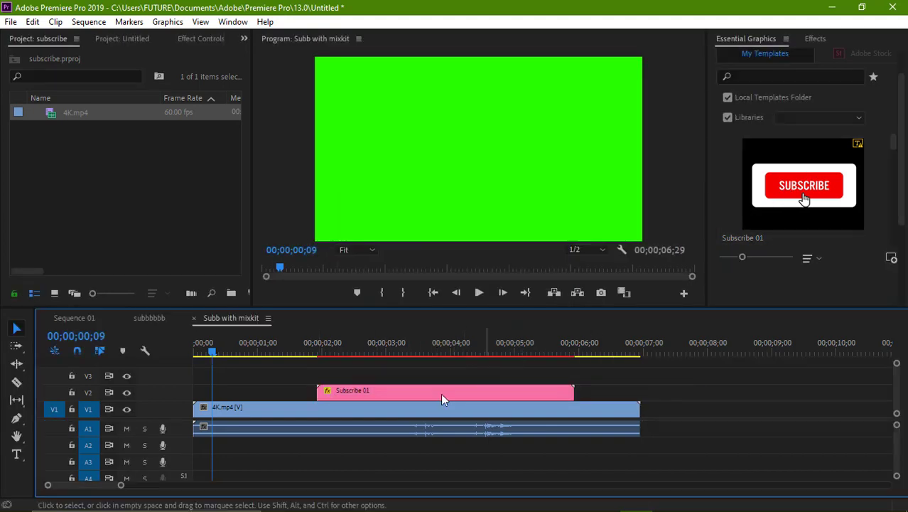
left_click_drag(217, 355, 309, 352)
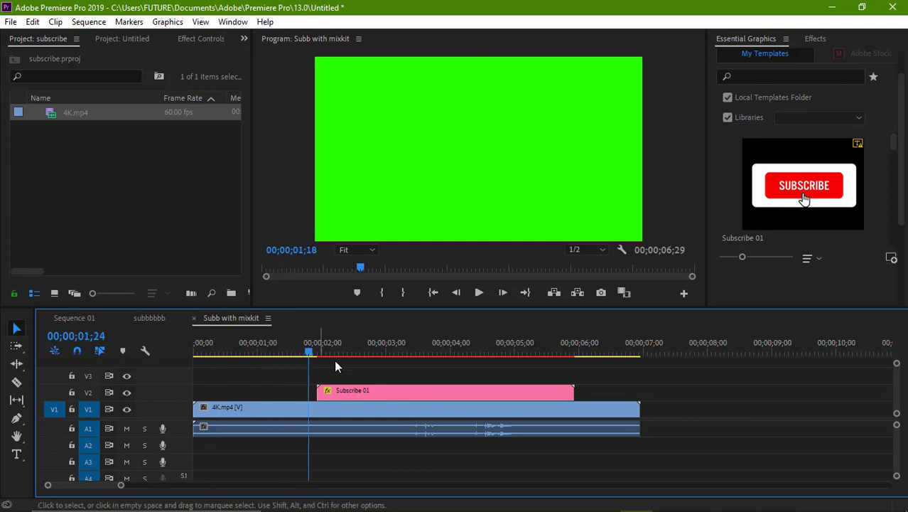
left_click(479, 293)
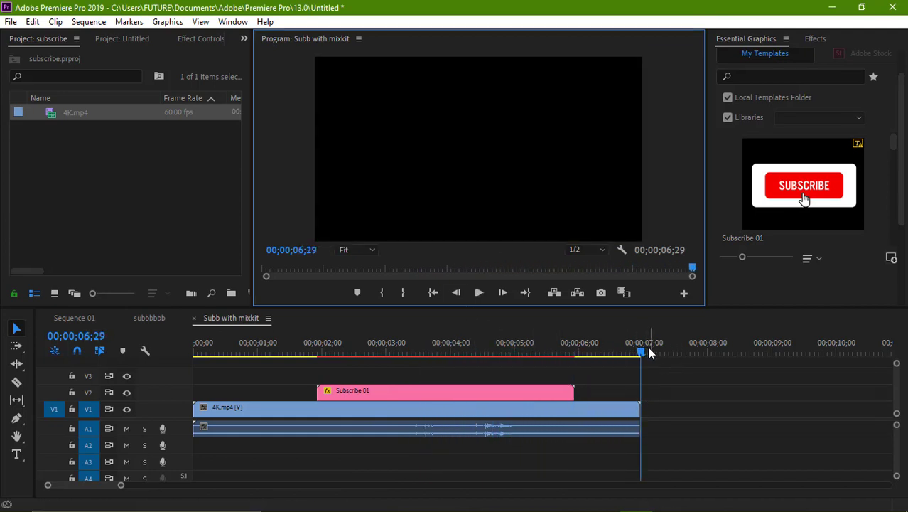
left_click_drag(643, 349, 294, 366)
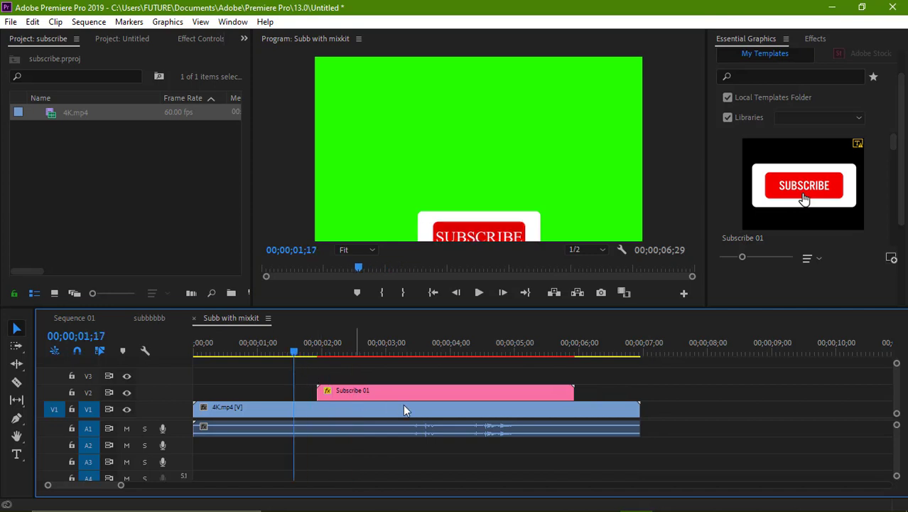
Step: Fit Subscribe 01 to the frame size and shift it to start just before one second
left_click(433, 392)
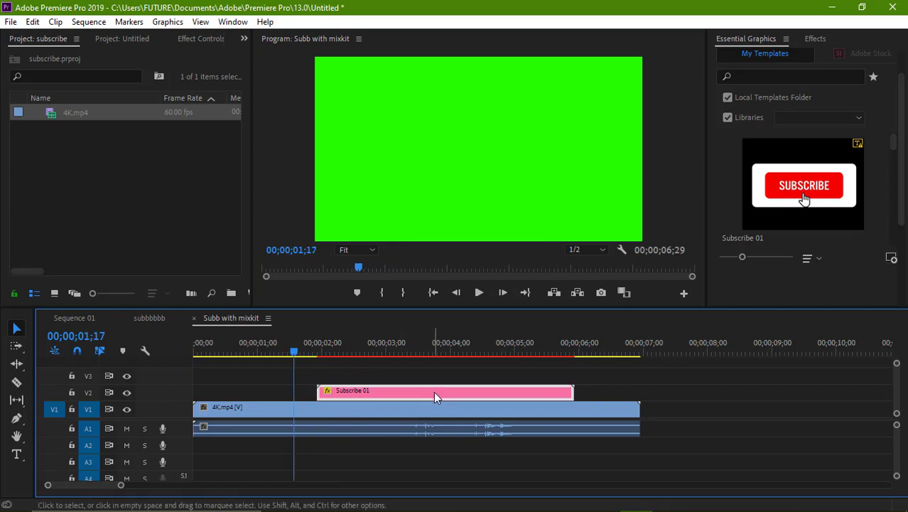
right_click(436, 396)
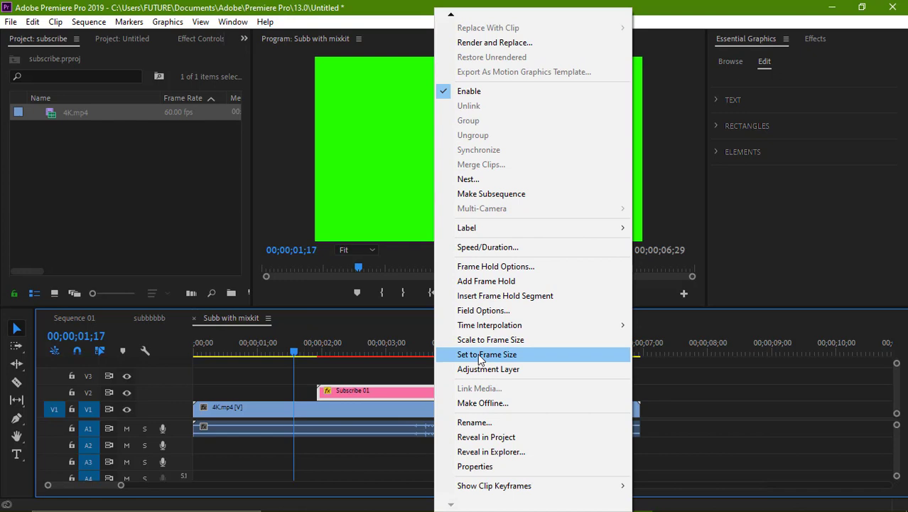
left_click(476, 343)
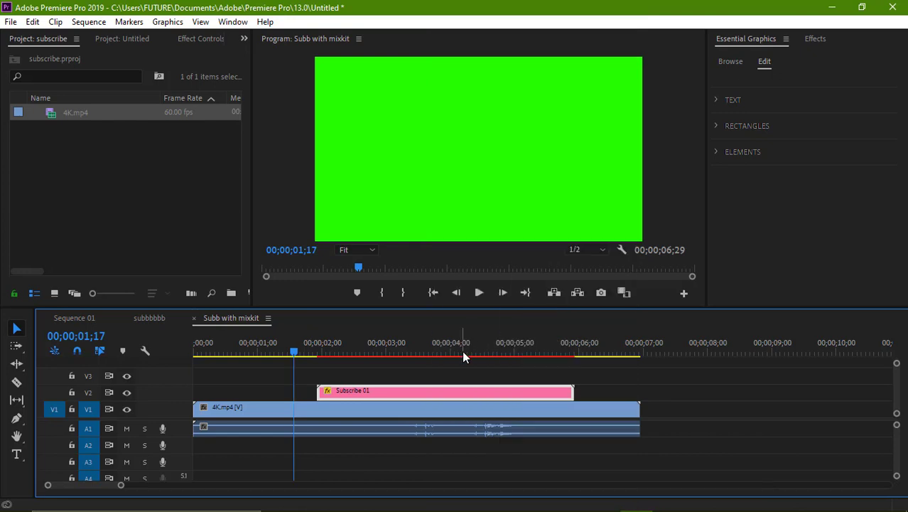
left_click(478, 292)
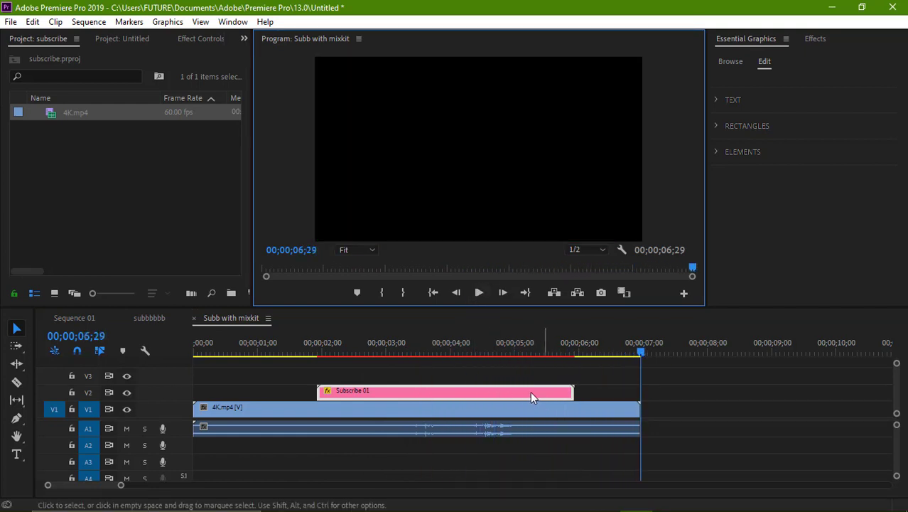
left_click_drag(531, 396, 452, 402)
left_click(538, 412)
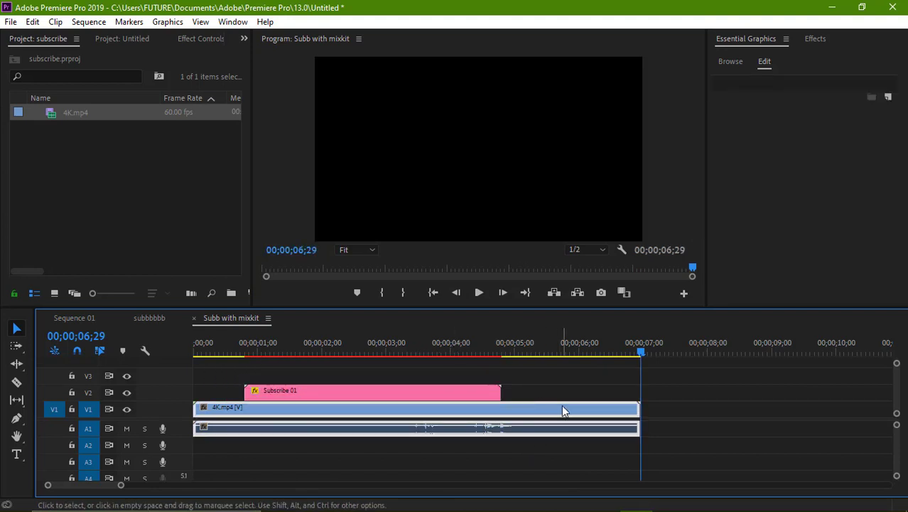